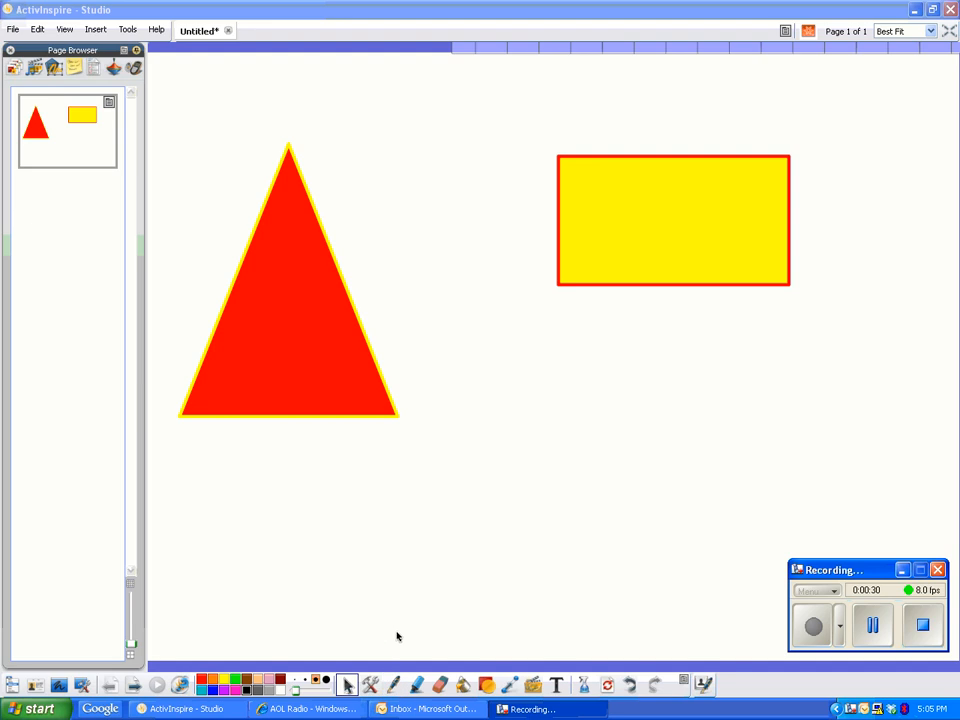
- Add a ruler from the maths tools and place it just below the yellow rectangle
click(370, 685)
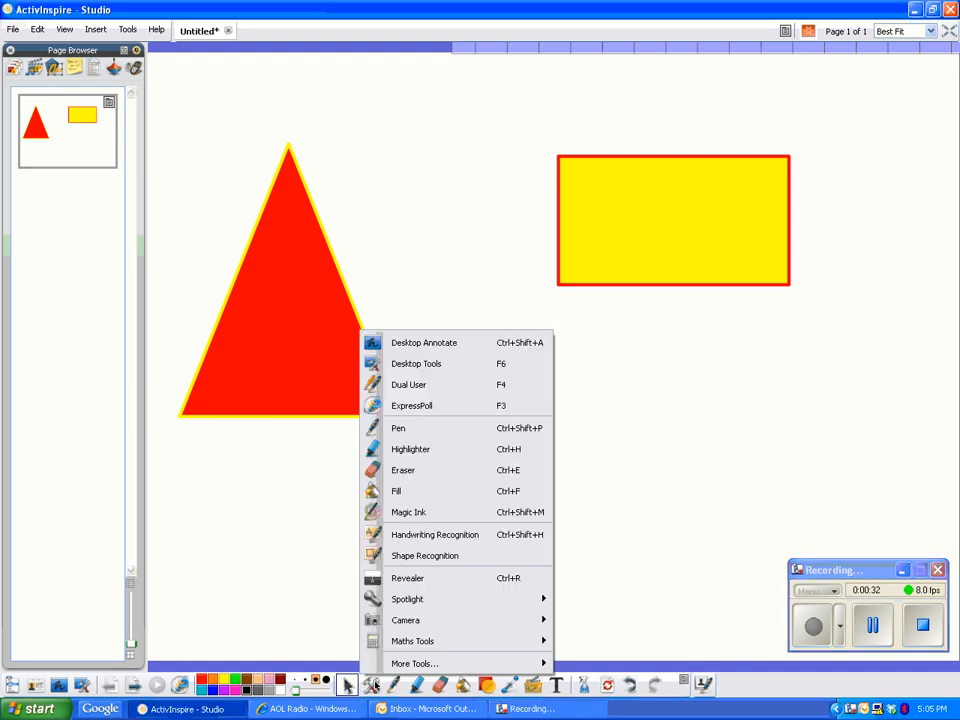
mouse_move(408, 657)
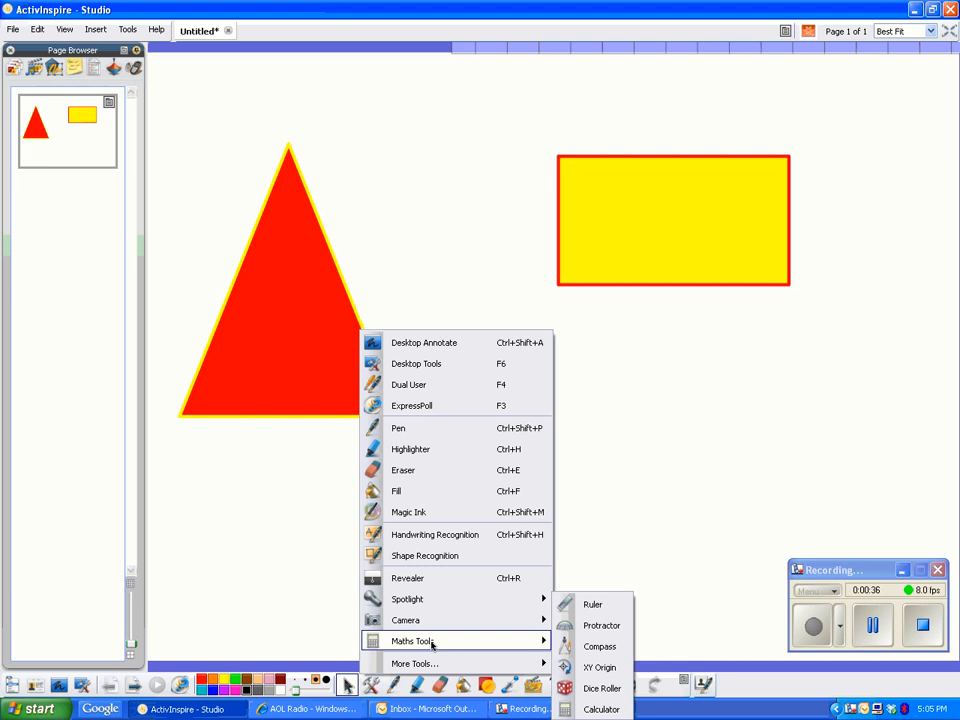
click(586, 605)
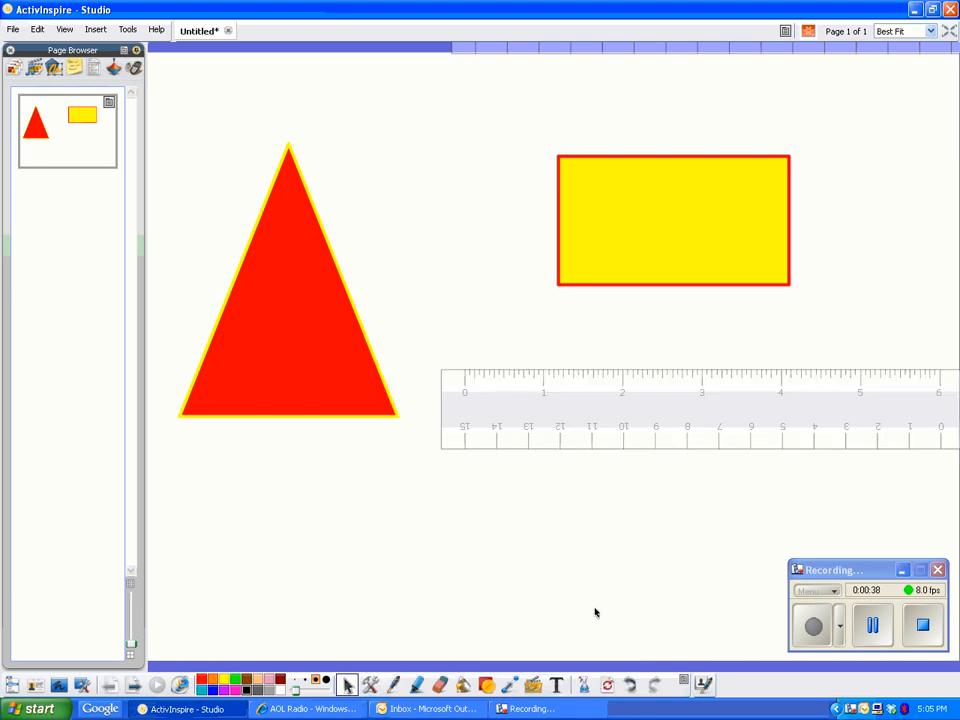
drag(671, 399, 650, 342)
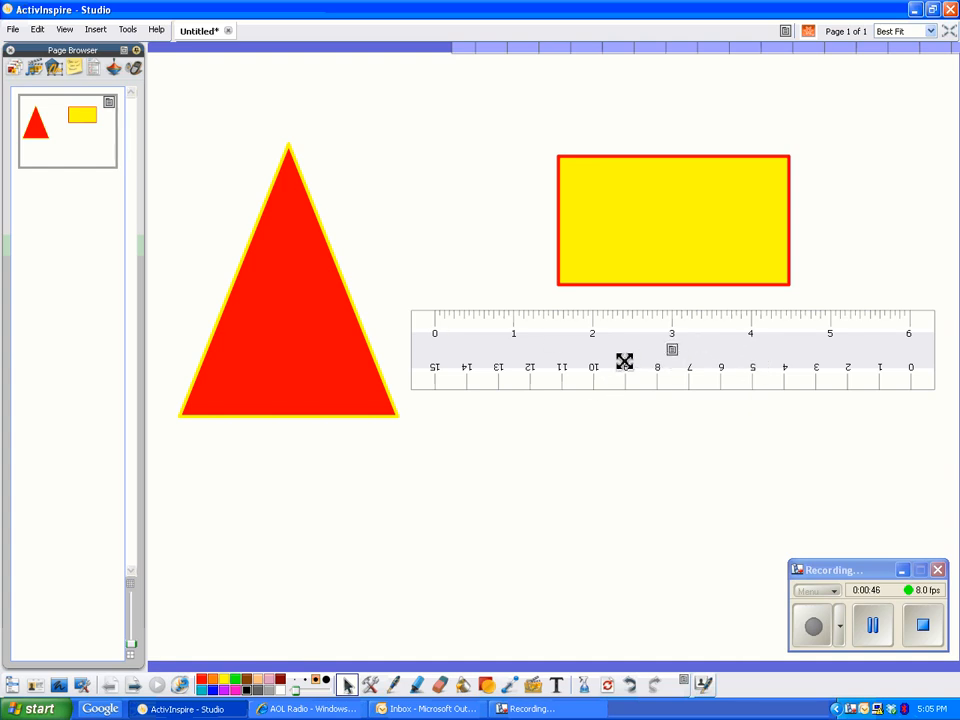
- Set the ruler's top scale to cm and its bottom scale to inch
click(675, 354)
mouse_move(704, 367)
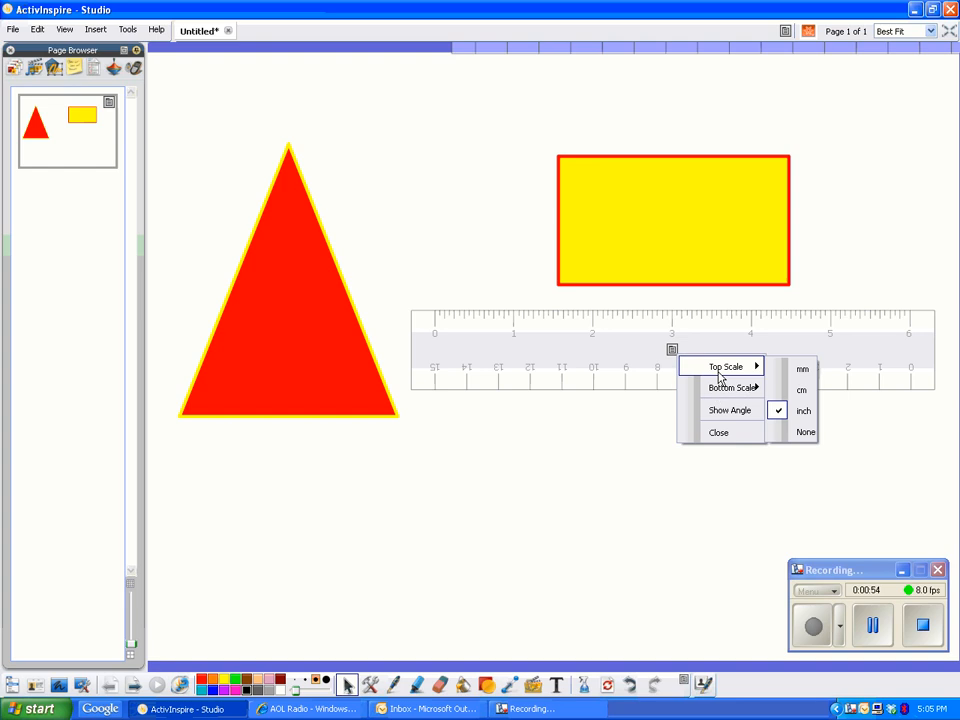
click(803, 390)
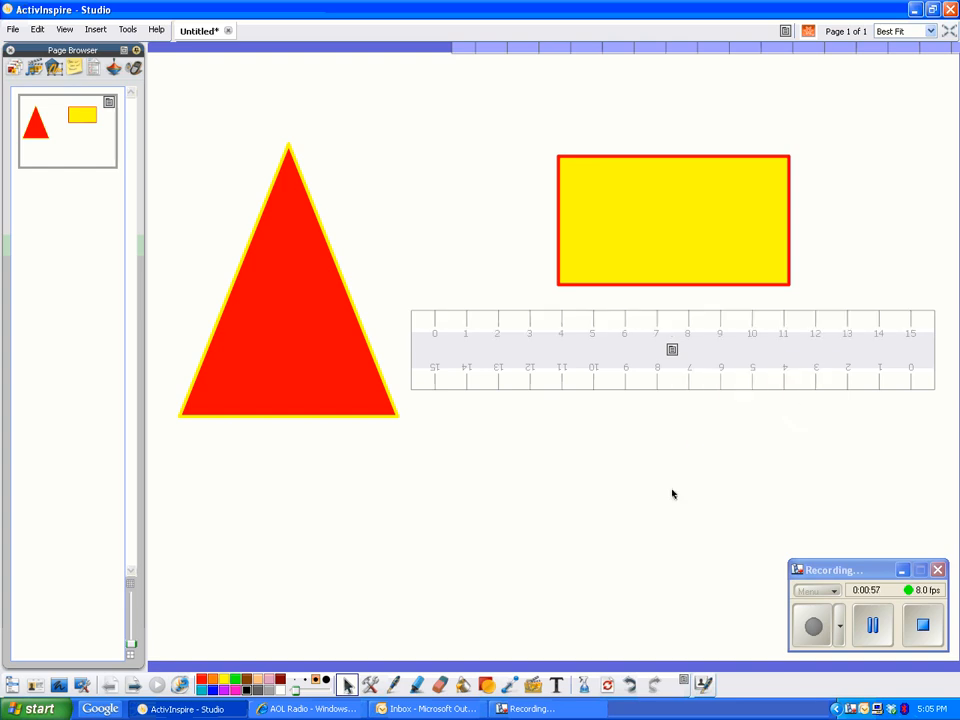
click(672, 350)
click(672, 350)
click(672, 350)
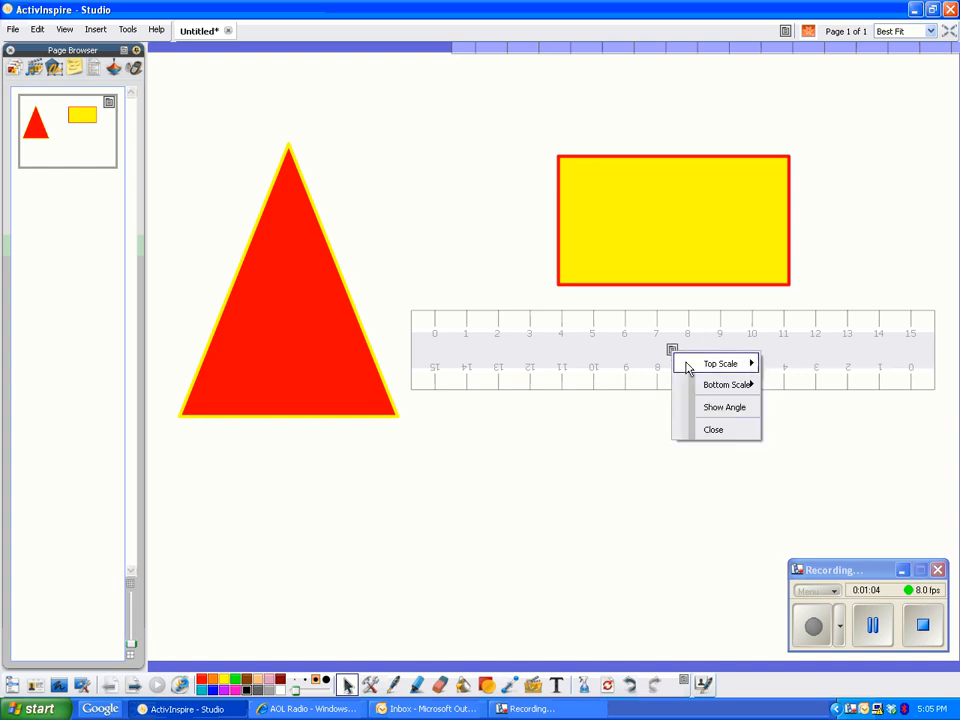
mouse_move(756, 384)
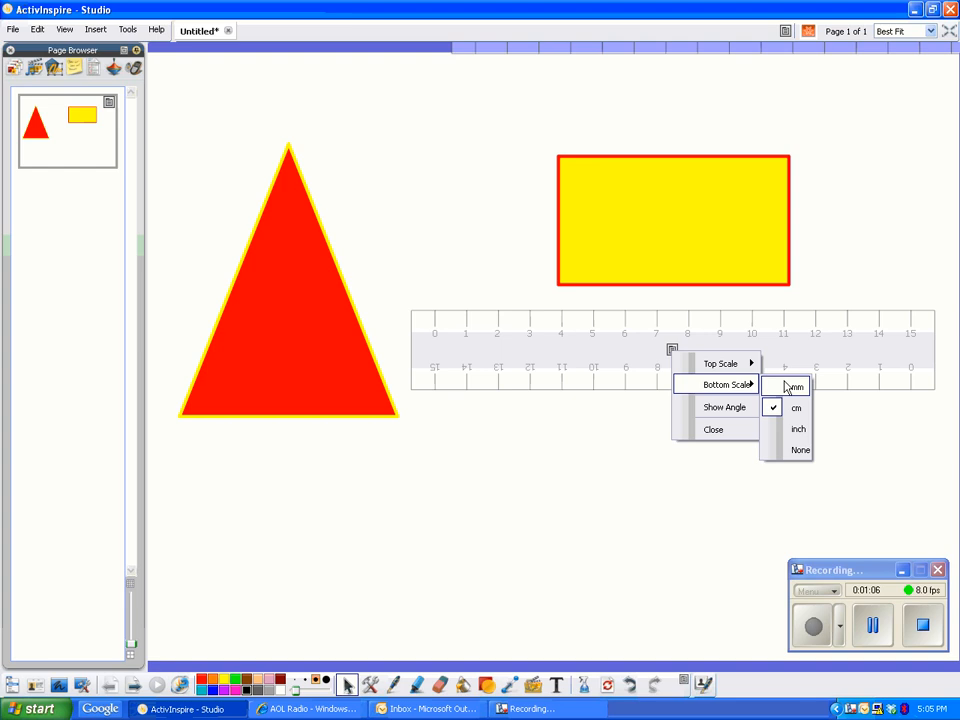
click(799, 431)
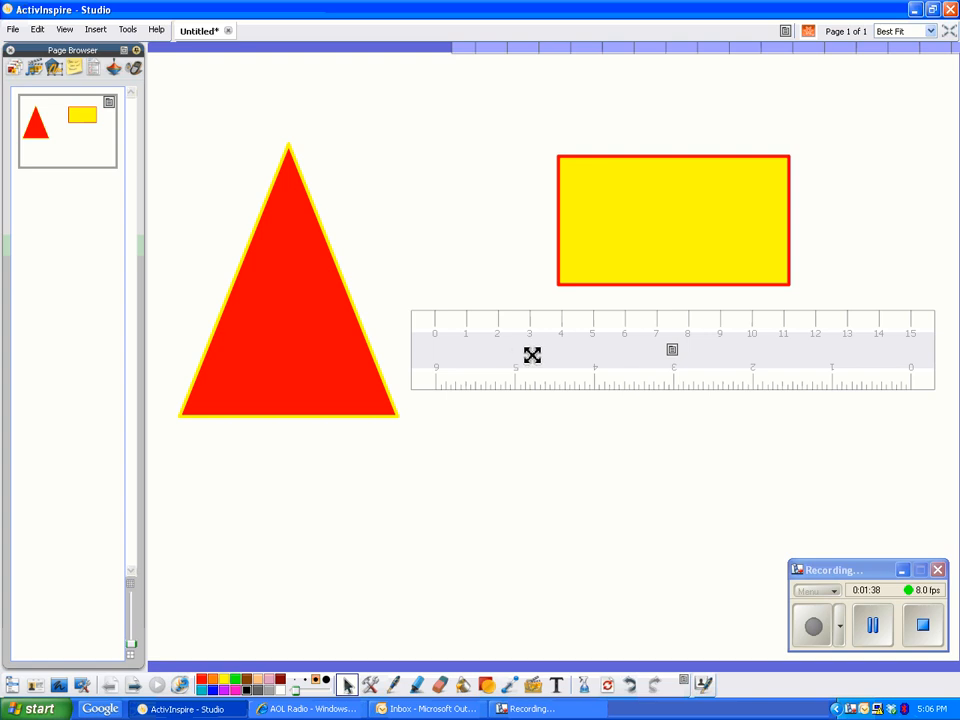
- Measure the rectangle's bottom edge with the ruler's cm scale, aligning zero with the lower-left corner
drag(534, 360, 574, 386)
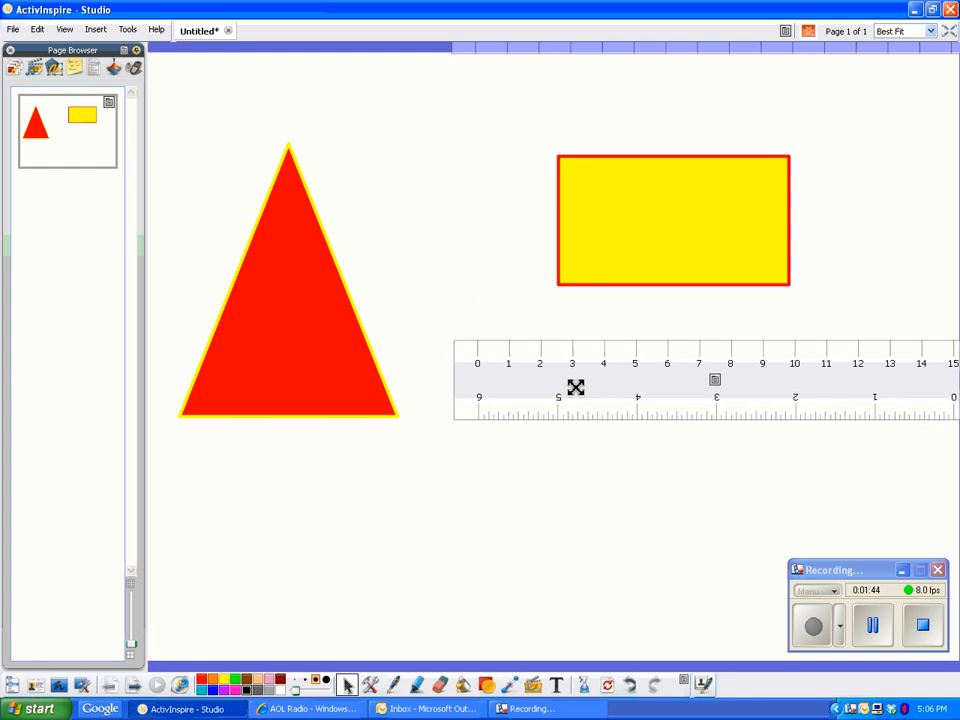
drag(529, 386, 608, 333)
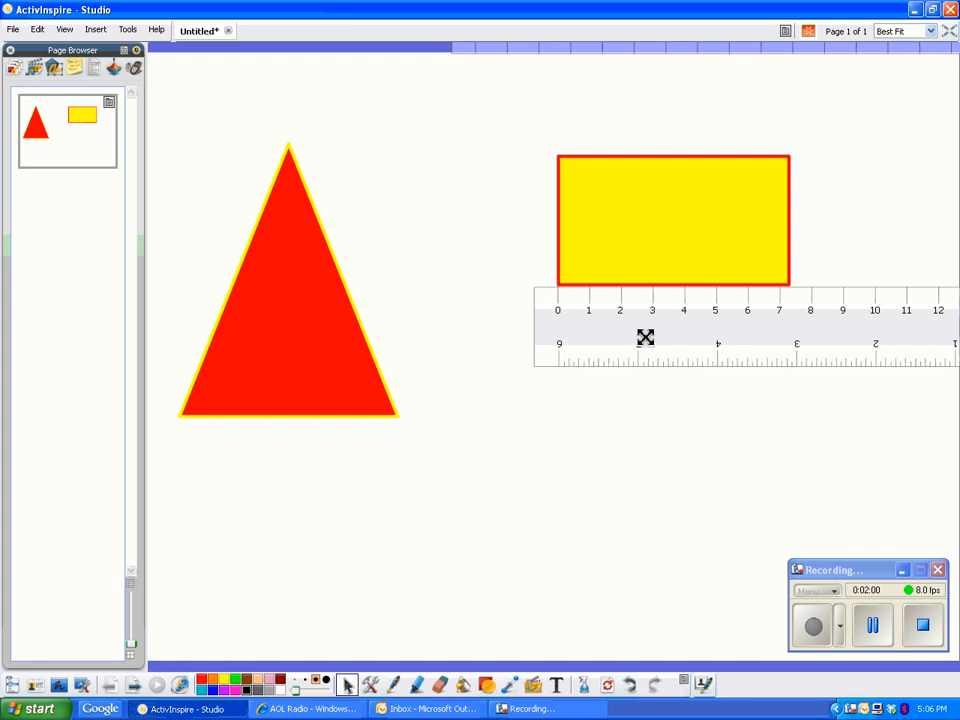
- Measure the red triangle's right side by rotating the ruler so its cm scale lies along that edge
drag(647, 336, 519, 478)
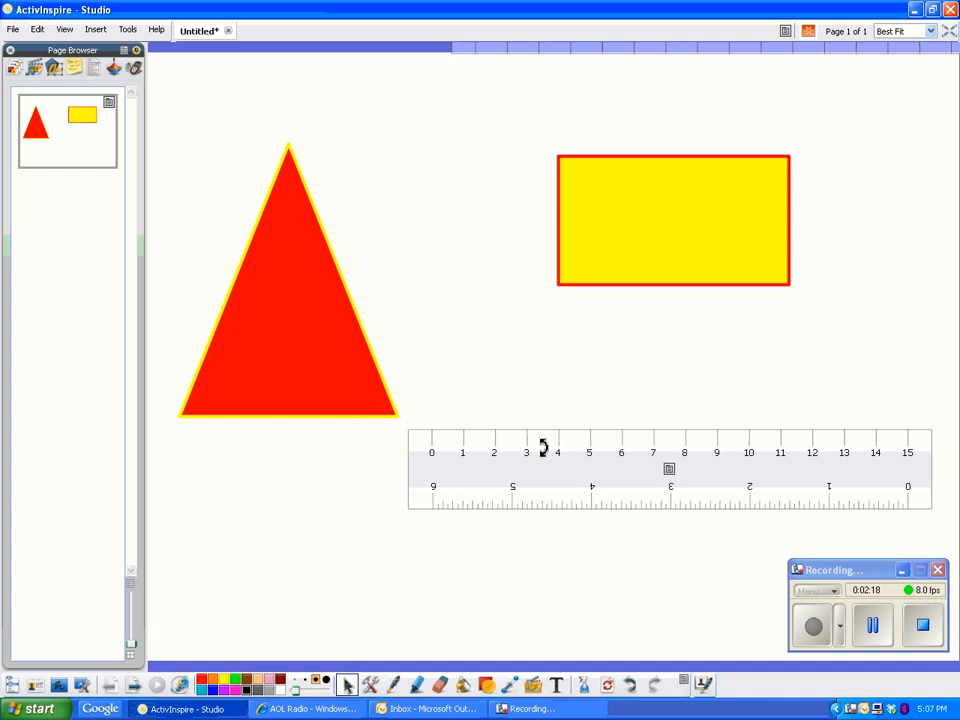
drag(542, 446, 405, 281)
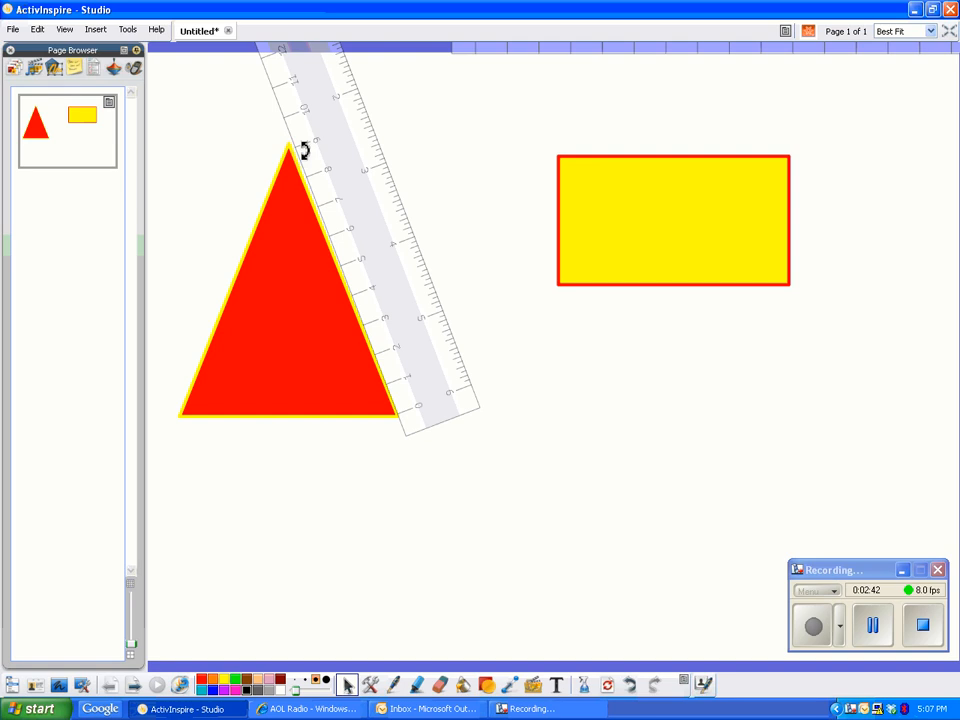
mouse_move(301, 148)
mouse_down()
mouse_move(283, 153)
mouse_move(298, 148)
mouse_up()
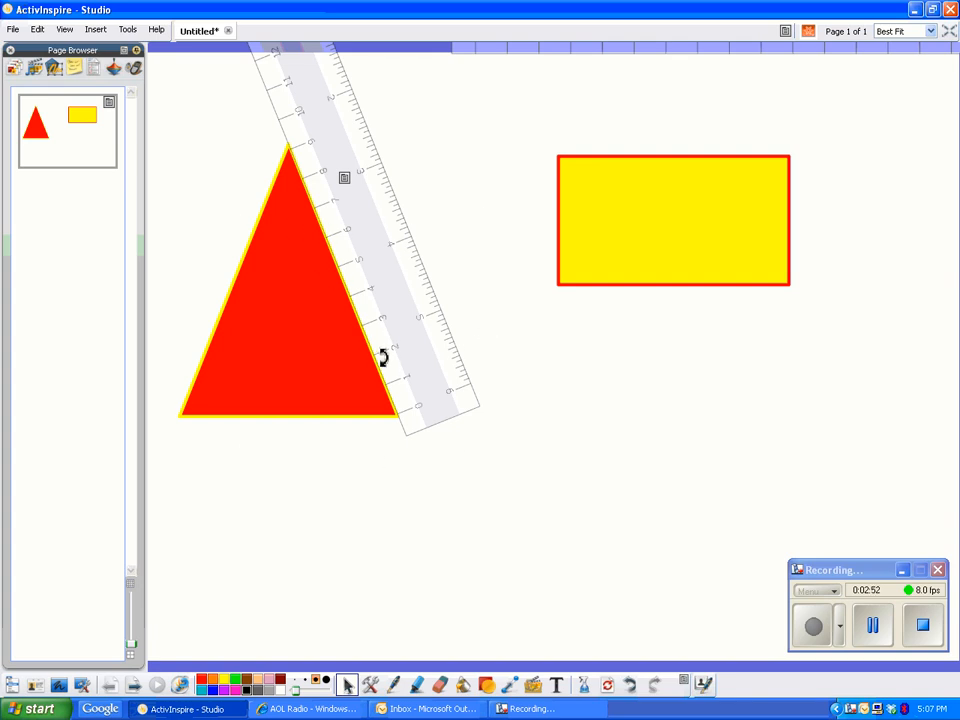
- Rotate the ruler back to horizontal with the inch scale on top and place it below the triangle
drag(358, 223, 512, 454)
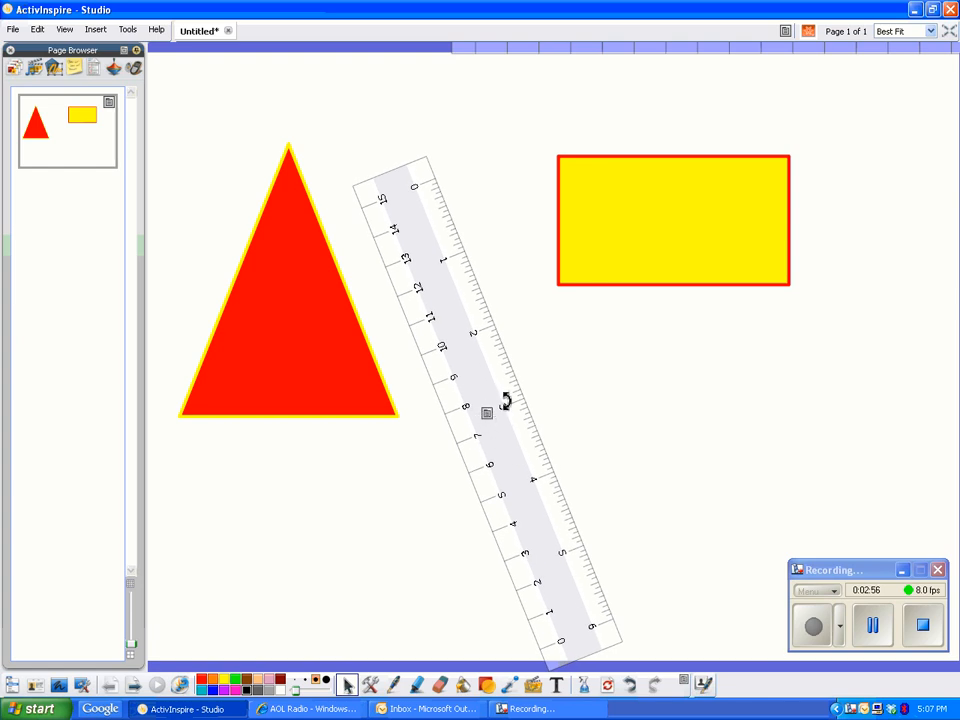
drag(506, 401, 754, 189)
drag(527, 212, 378, 518)
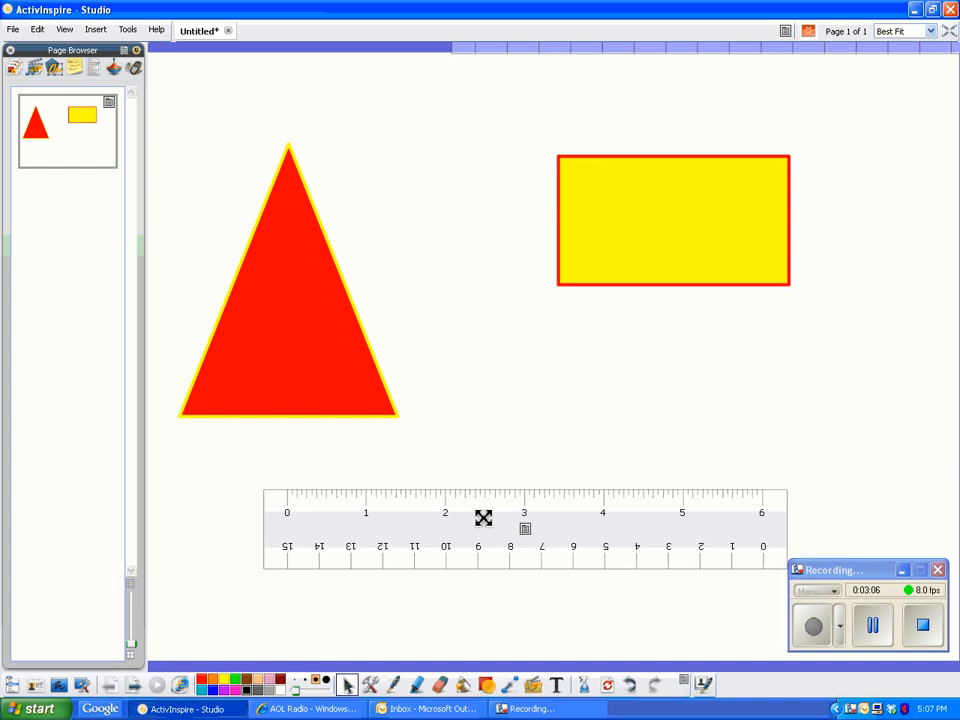
drag(440, 516, 392, 506)
- Draw a red pen line about 3.5 inches long along the ruler's top edge and a blue one about 13 cm long along its bottom edge
click(393, 684)
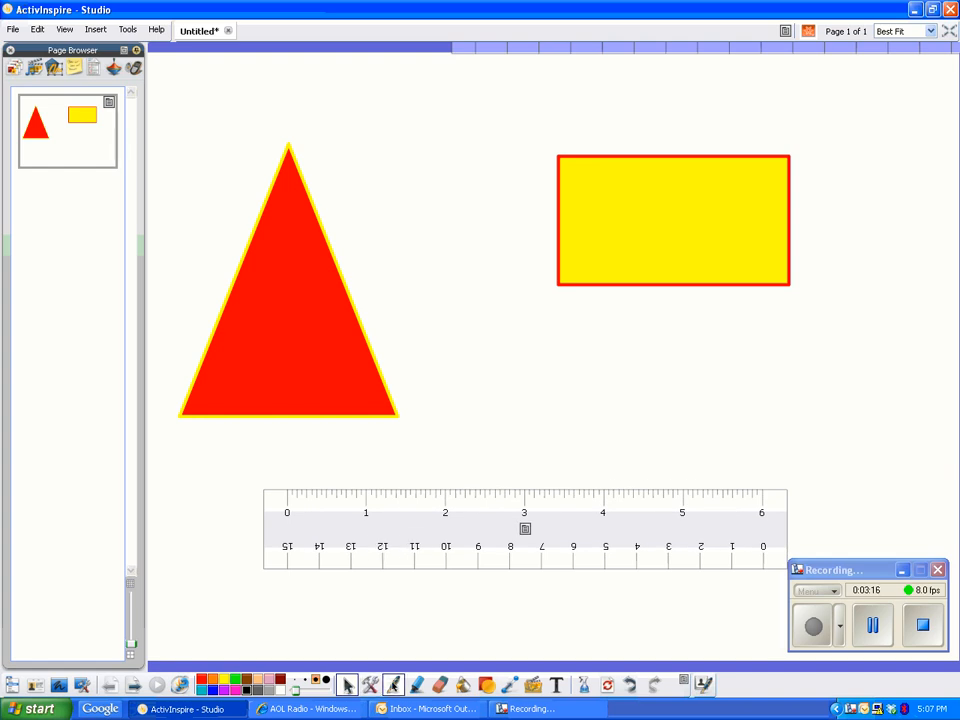
click(305, 681)
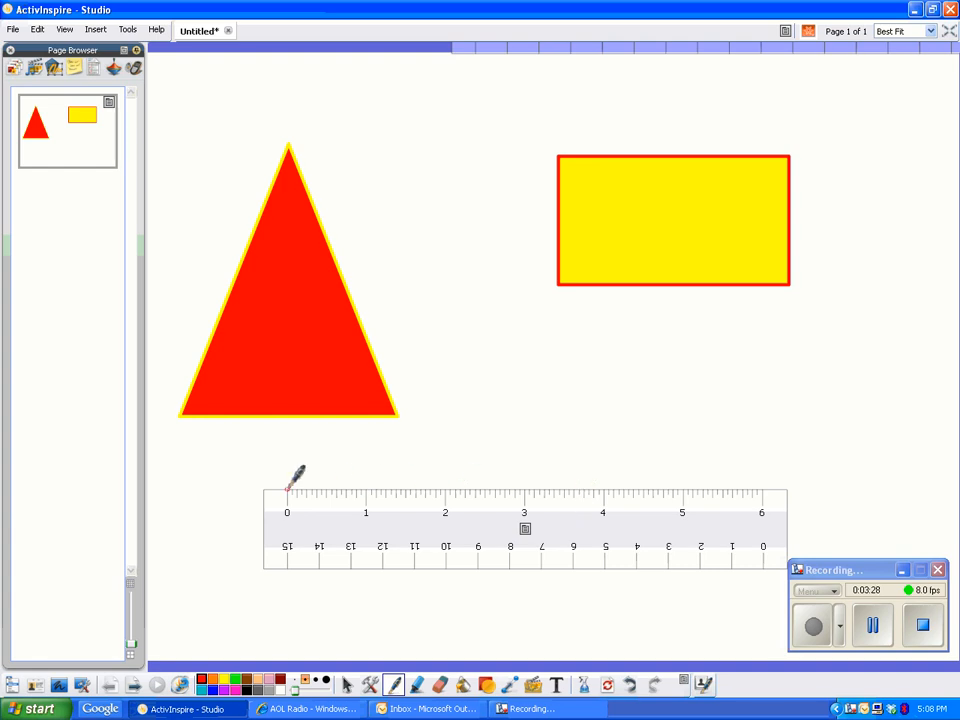
drag(288, 490, 503, 490)
drag(552, 487, 563, 487)
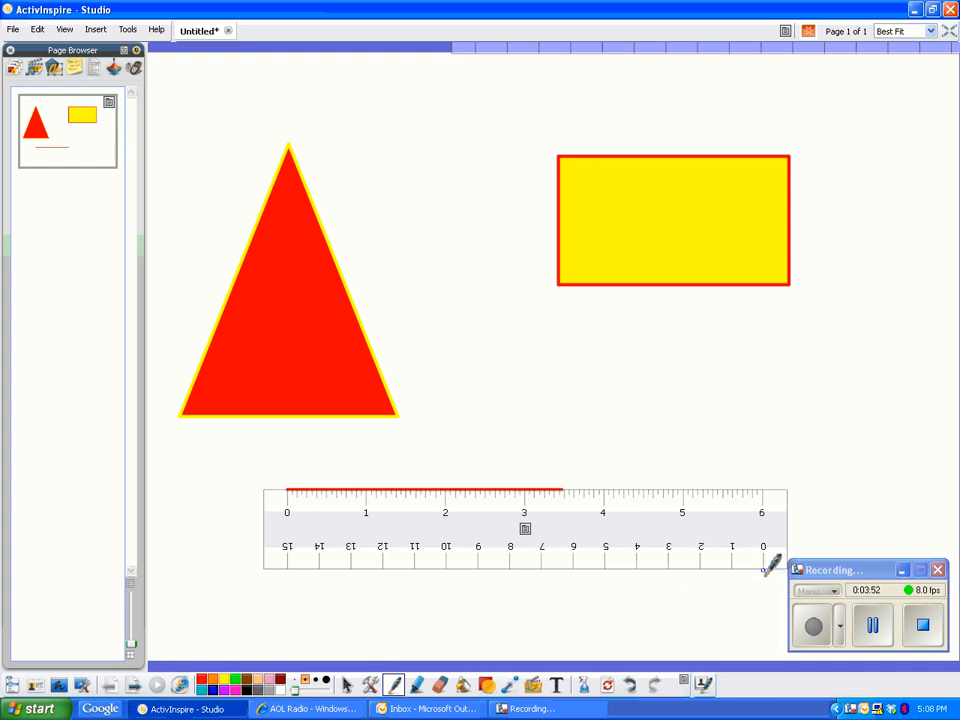
drag(764, 571, 352, 571)
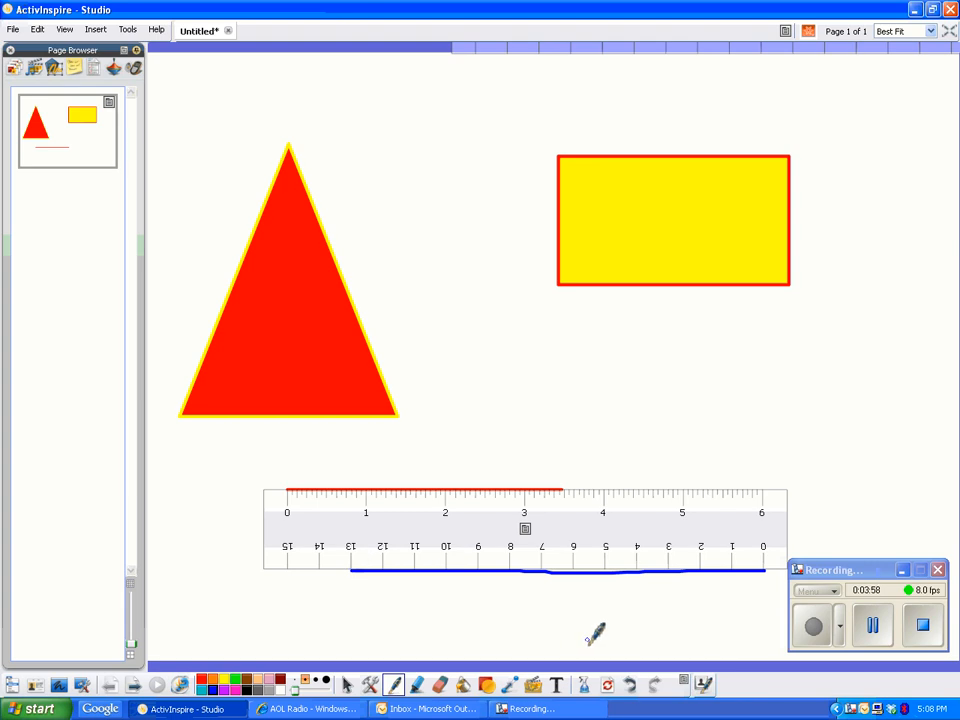
- Add a second ruler and place it between the yellow rectangle and the first ruler
click(372, 688)
mouse_move(530, 641)
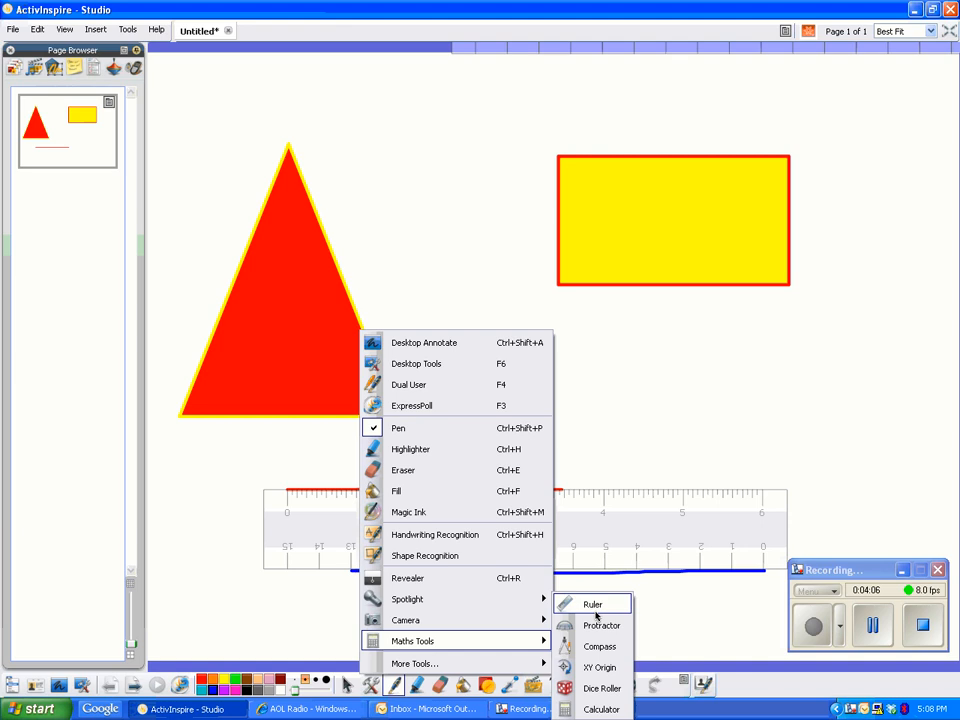
click(594, 605)
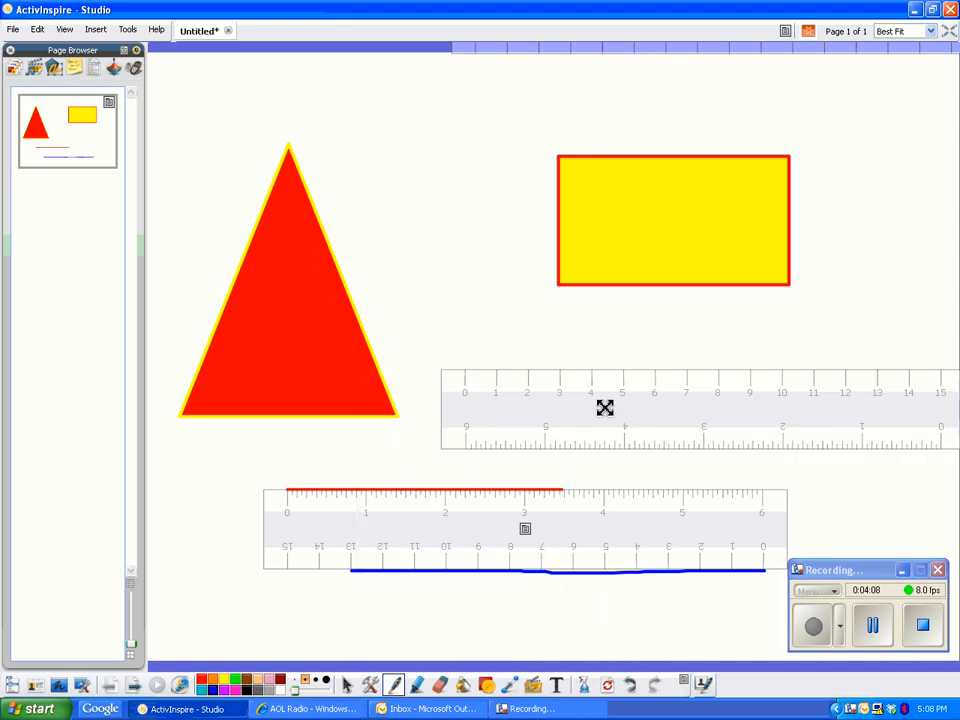
drag(658, 407, 604, 358)
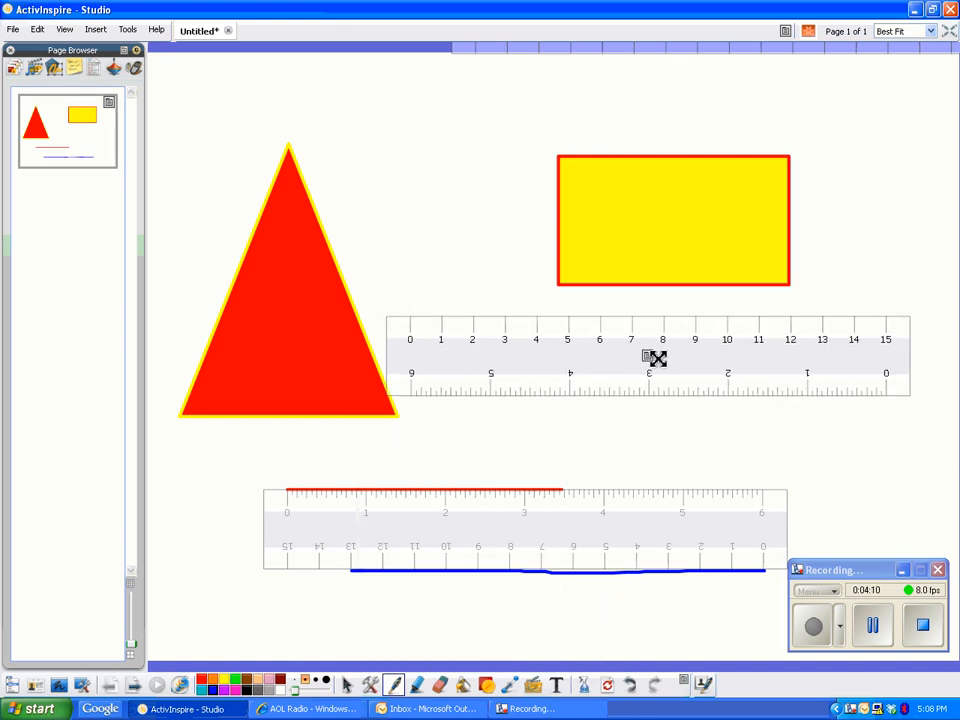
- Show the angle on the second ruler, try rotating it, and hide the angle again
click(647, 356)
mouse_move(711, 371)
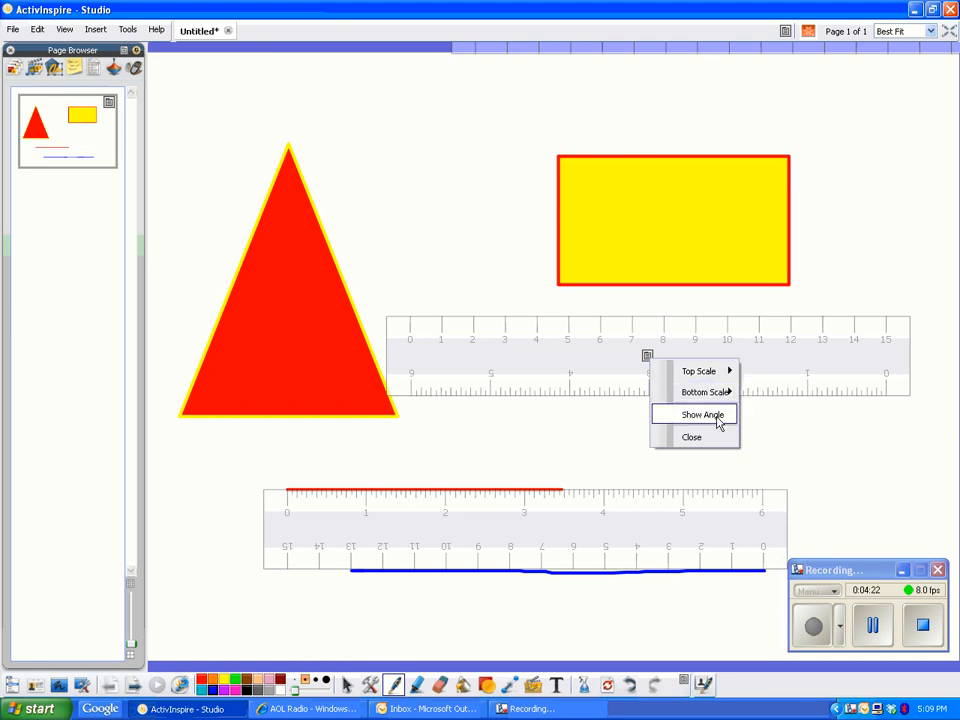
click(717, 423)
drag(542, 324, 628, 328)
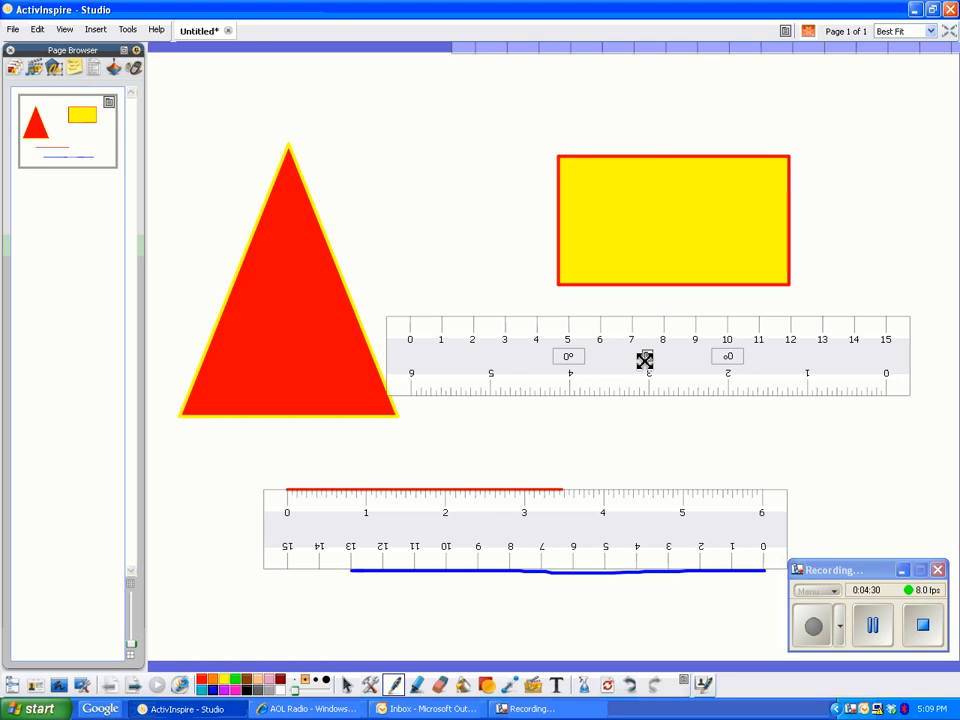
click(645, 358)
click(707, 419)
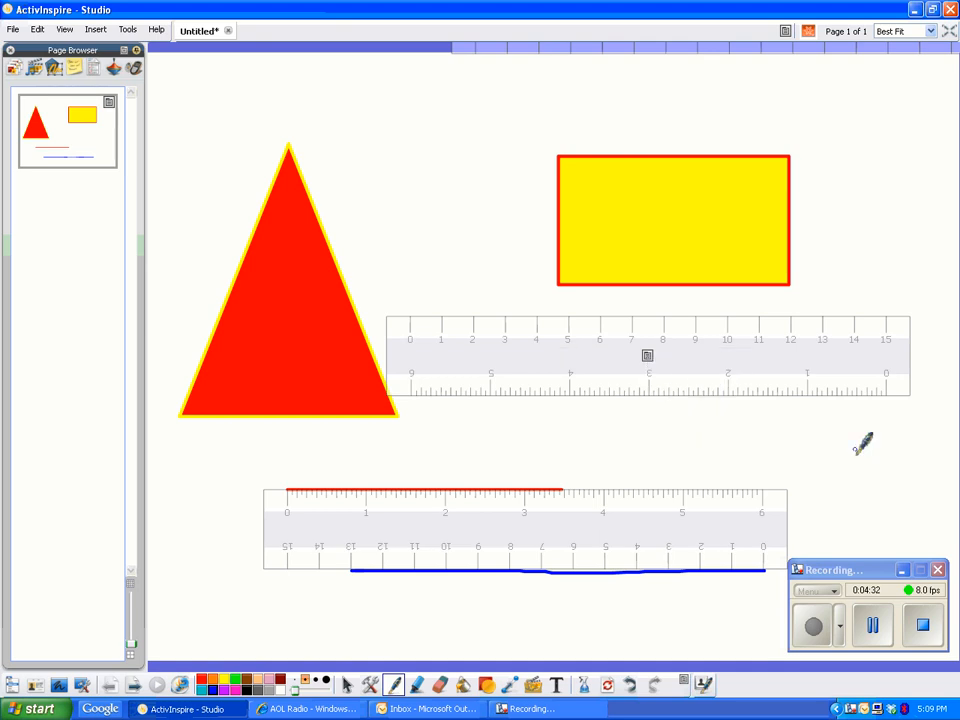